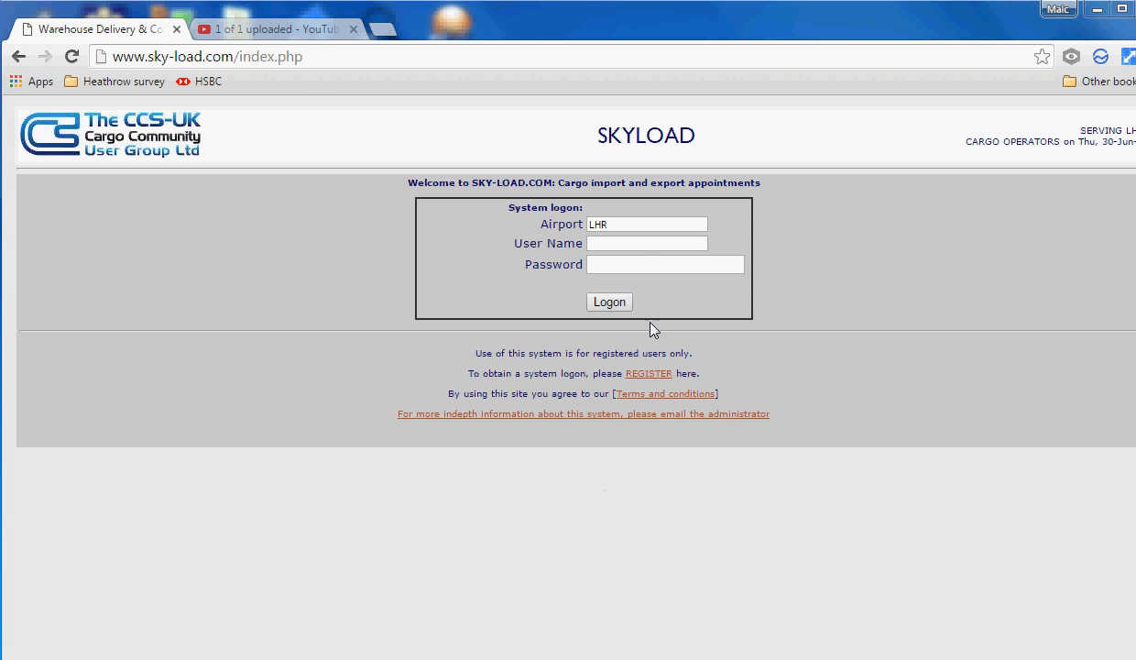
click(311, 62)
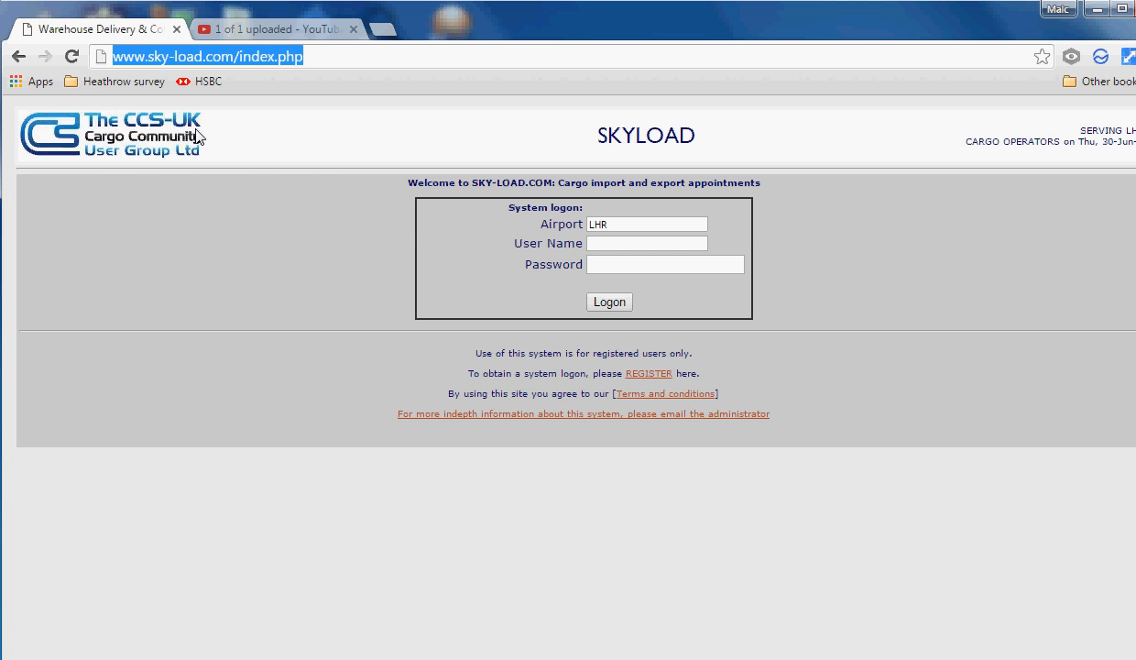
text(www.sk)
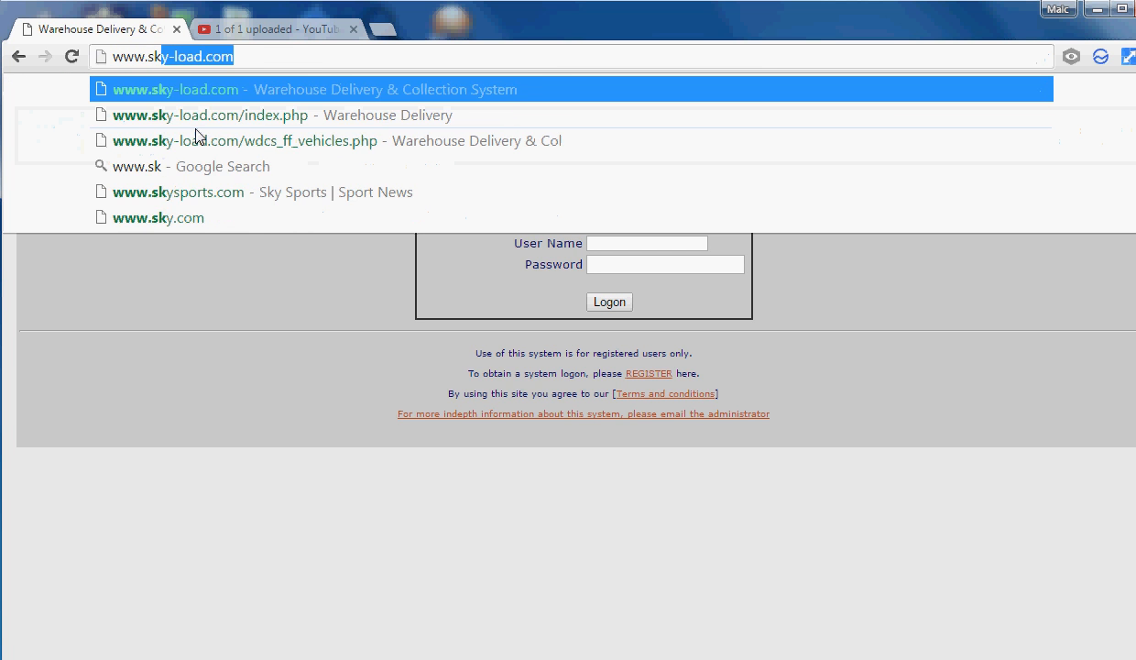
text(y-load.com)
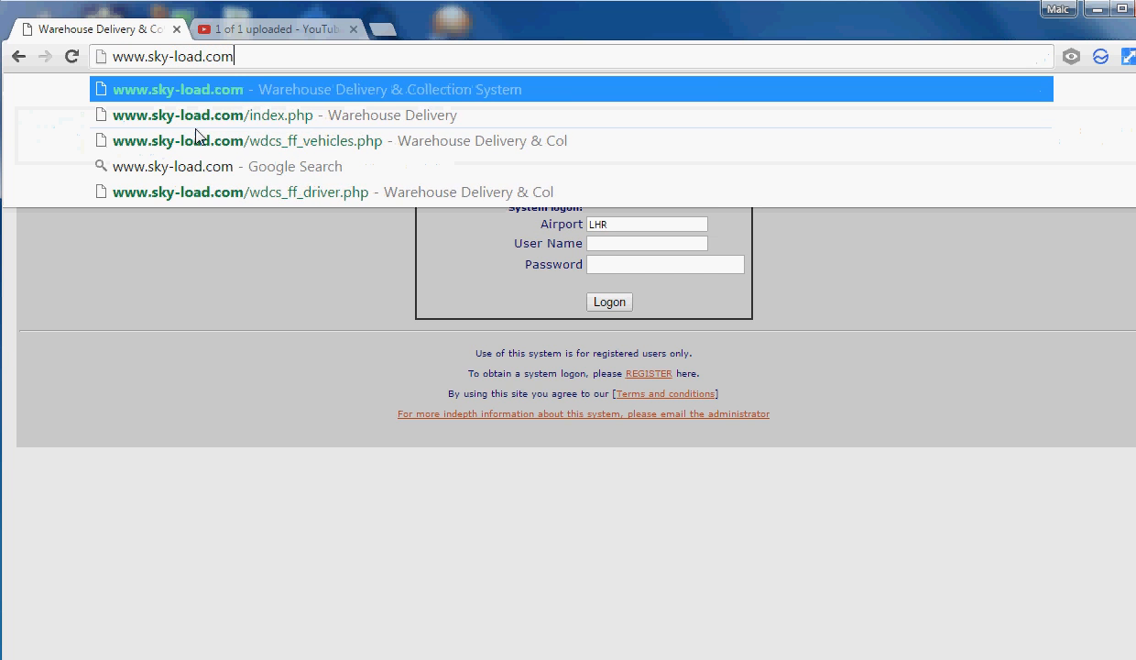
key(Return)
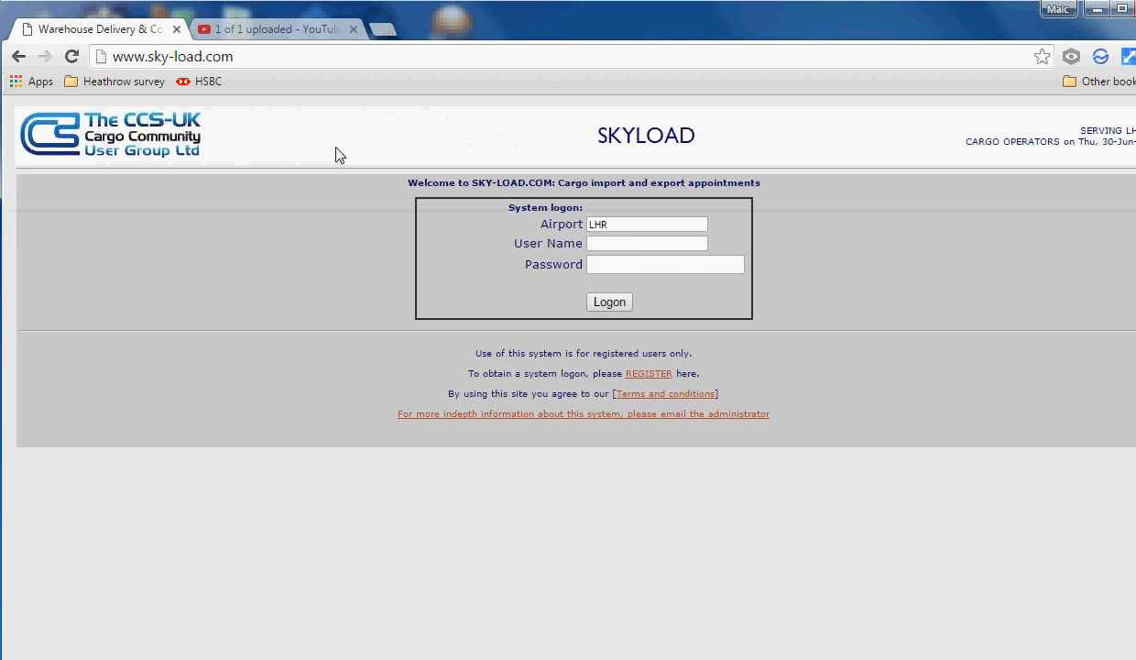
Log on to SkyLoad with the account's user name and password
click(626, 240)
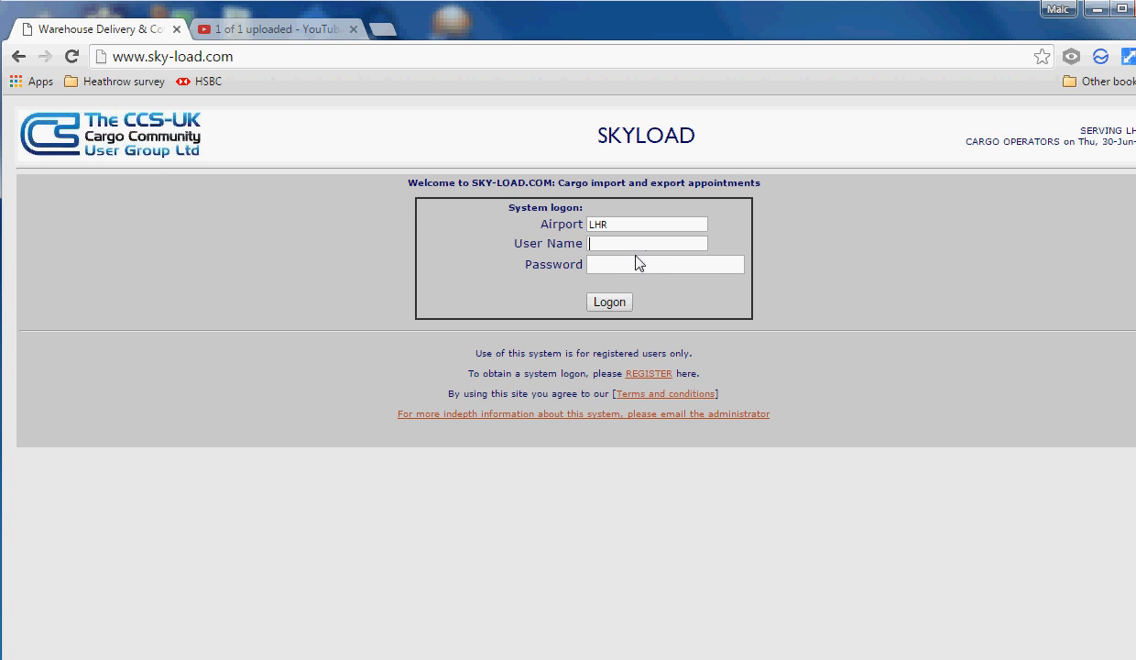
text(zhl)
click(637, 259)
text(*******)
click(609, 301)
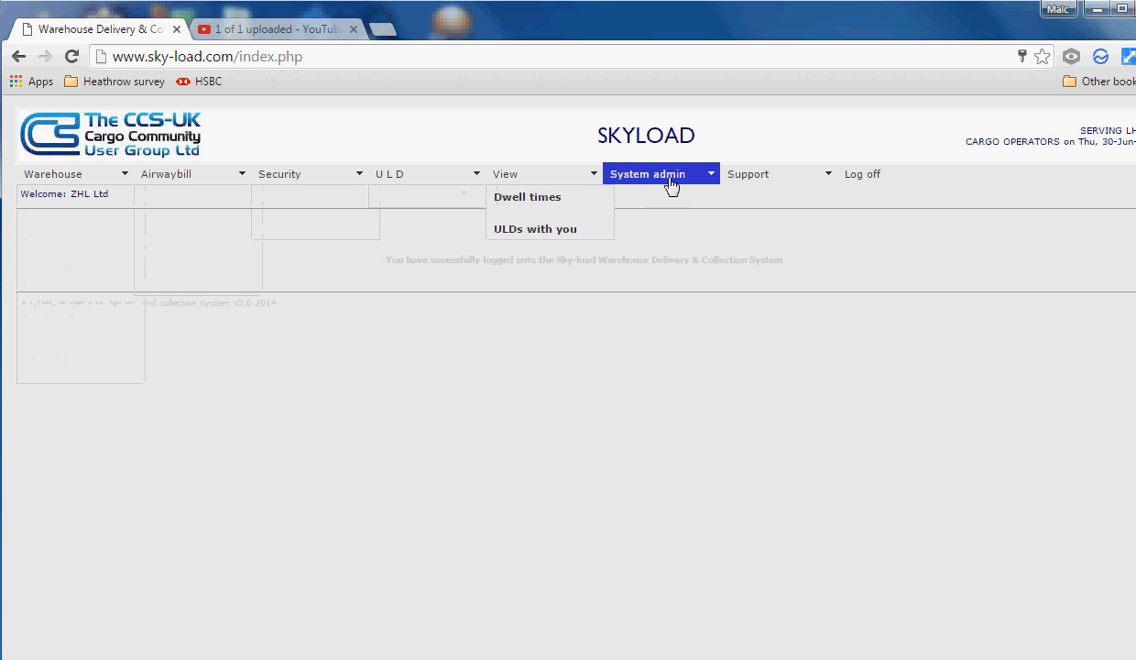
mouse_move(738, 187)
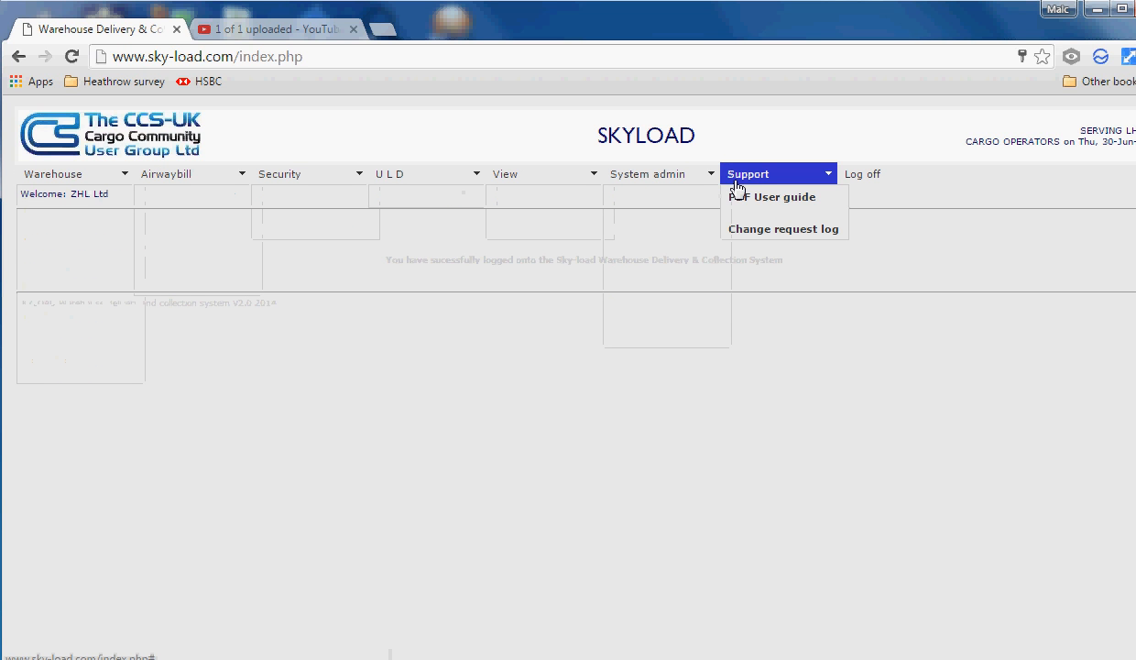
mouse_move(662, 187)
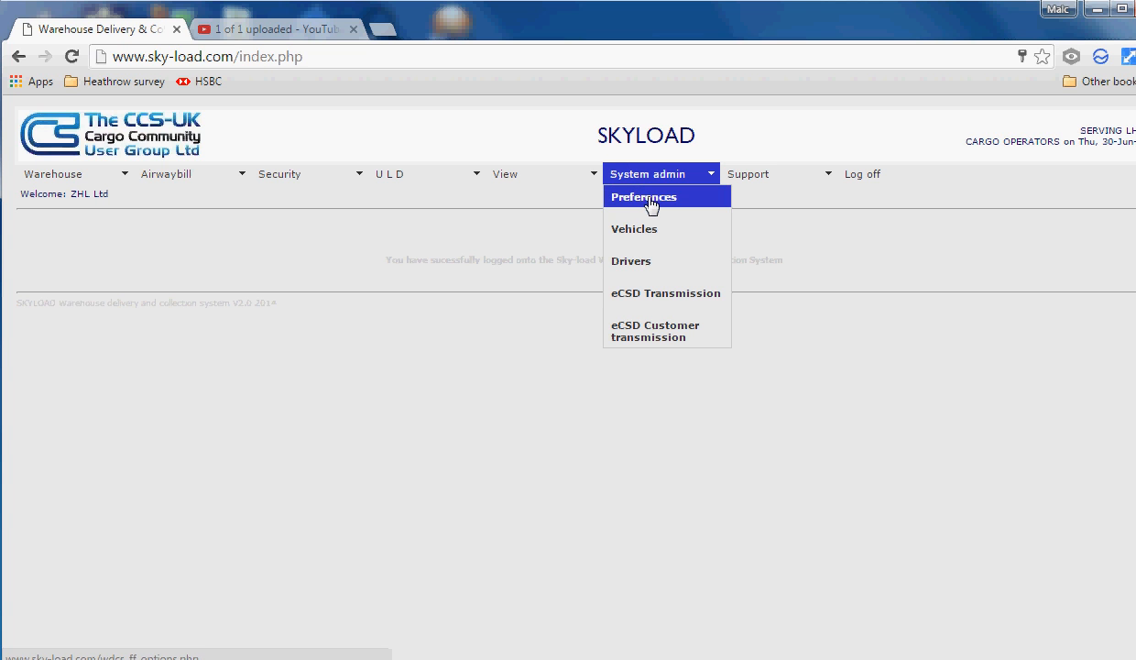
Review the RA code GB/RA/00722-01 and declaration name in System wide settings, then apply the changes
click(647, 199)
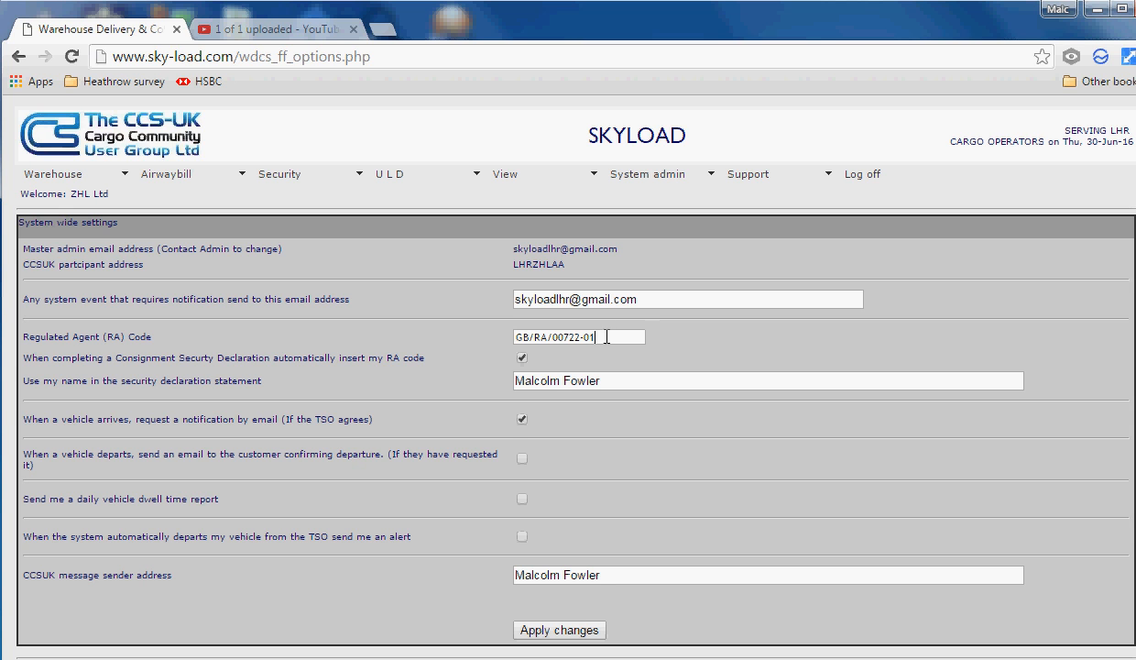
drag(607, 337, 495, 337)
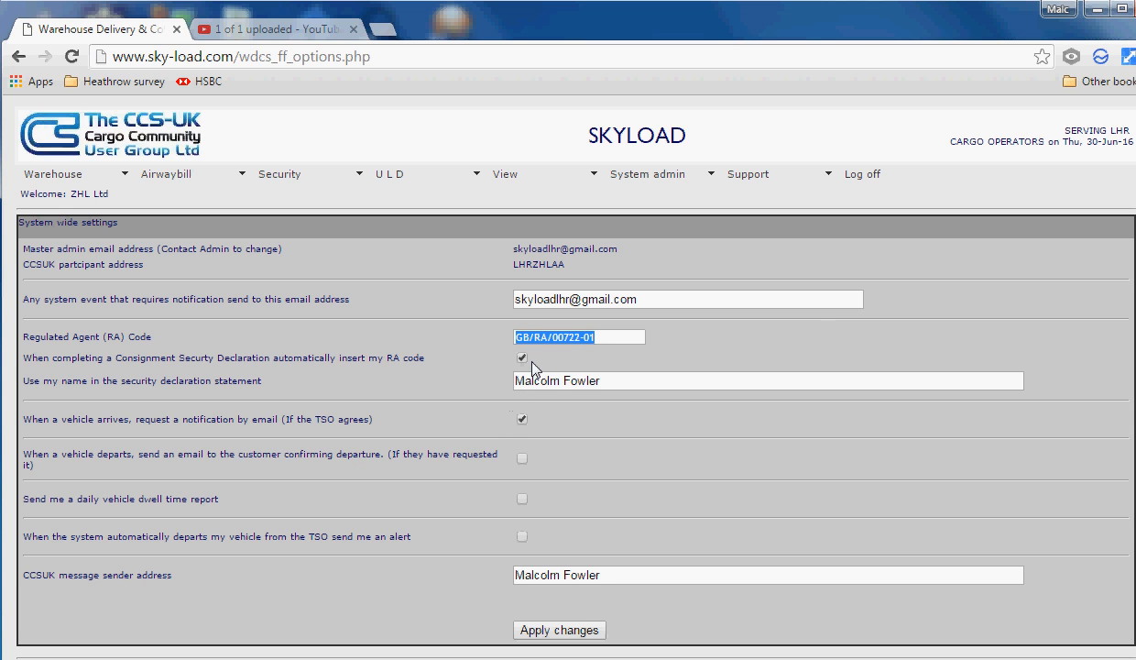
click(536, 367)
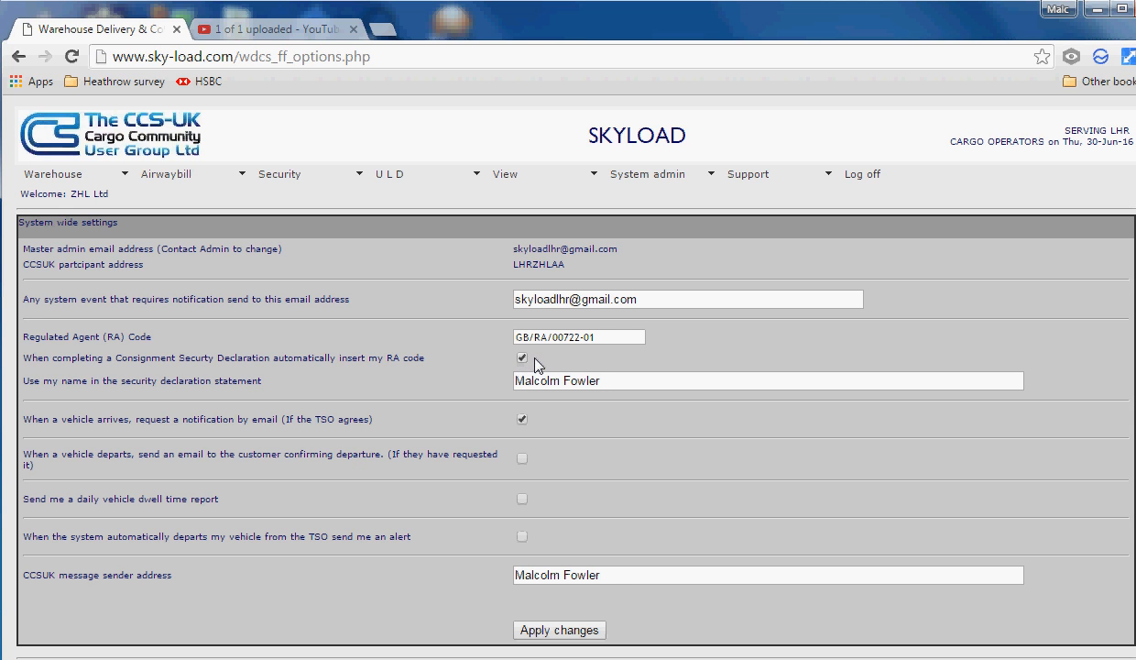
drag(598, 380, 495, 378)
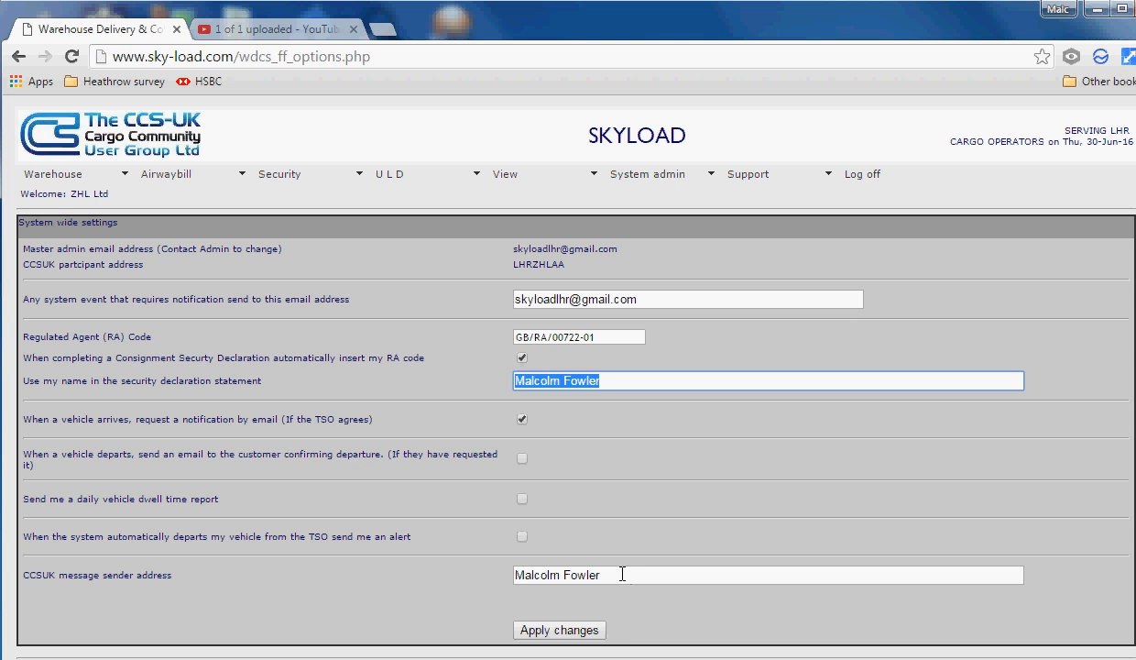
click(577, 631)
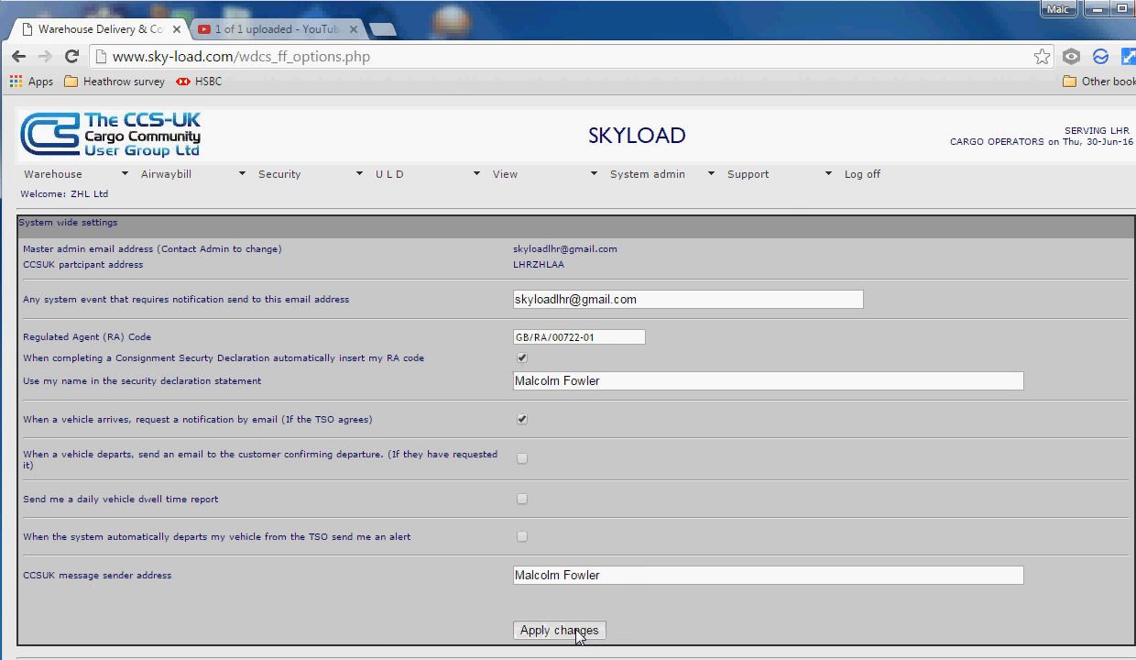
click(733, 172)
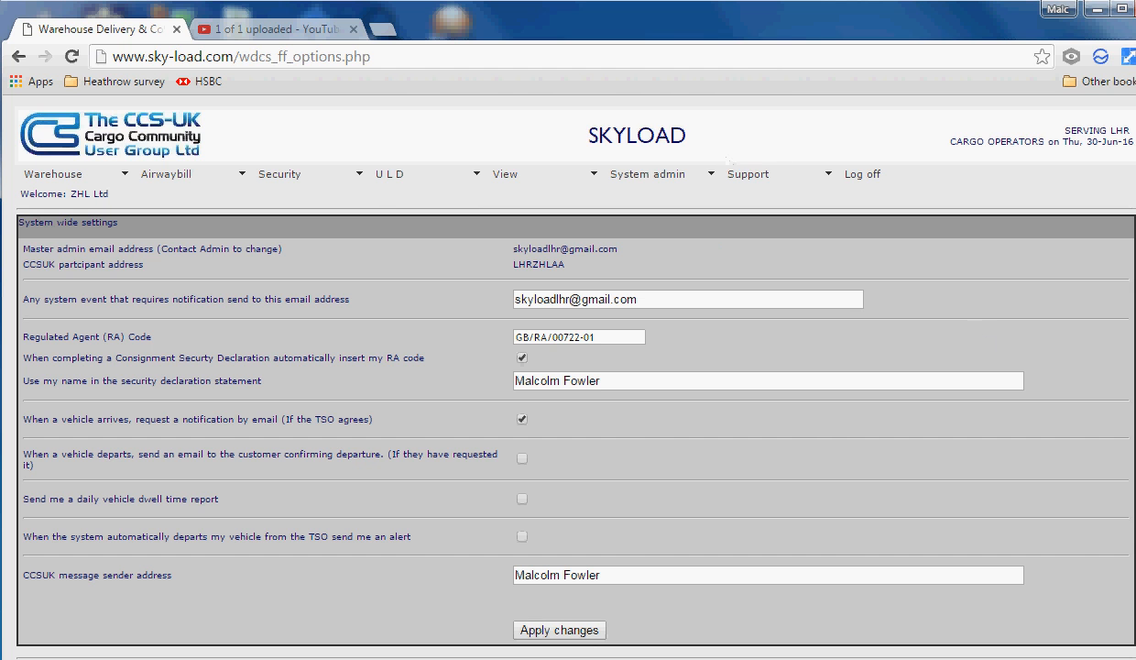
drag(1135, 238, 1098, 238)
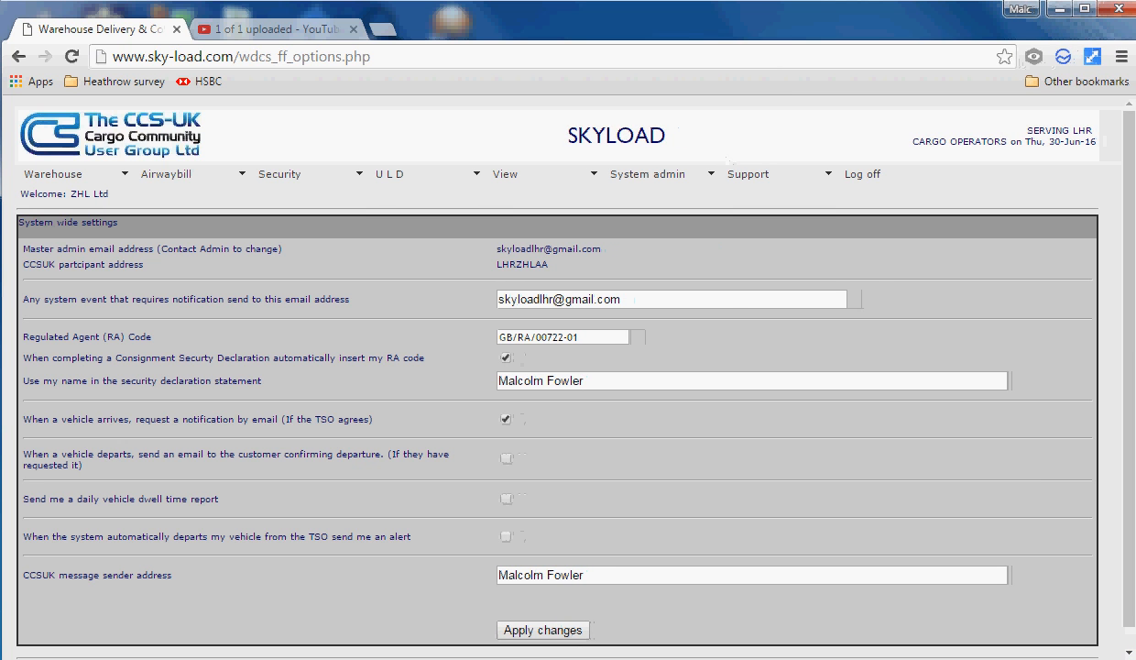
click(642, 175)
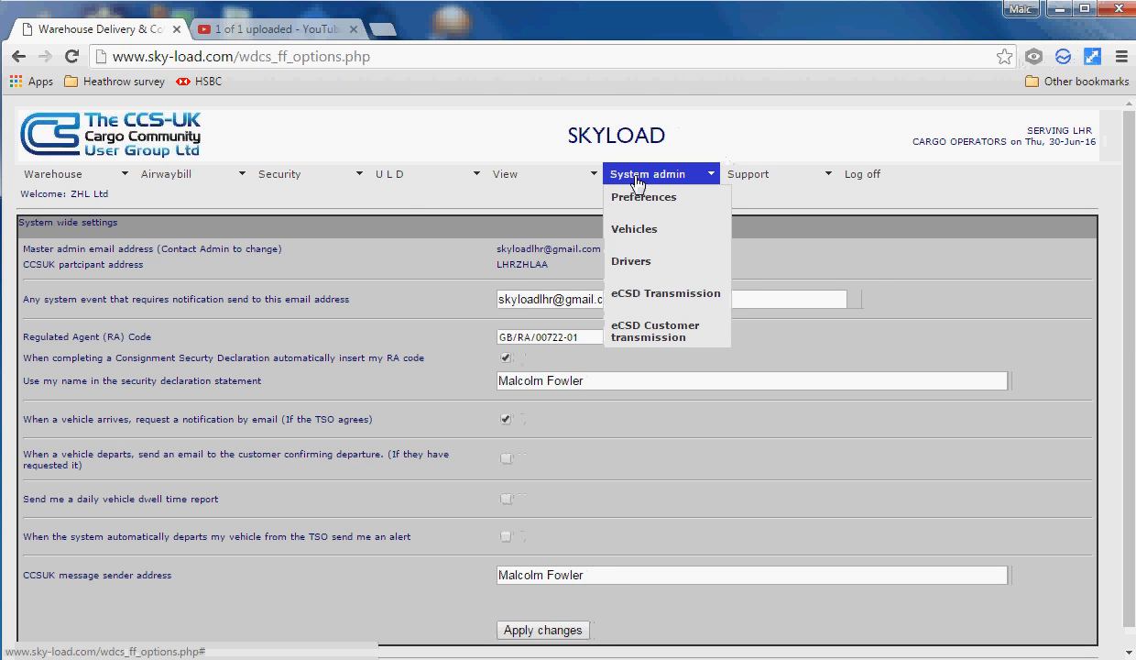
click(639, 233)
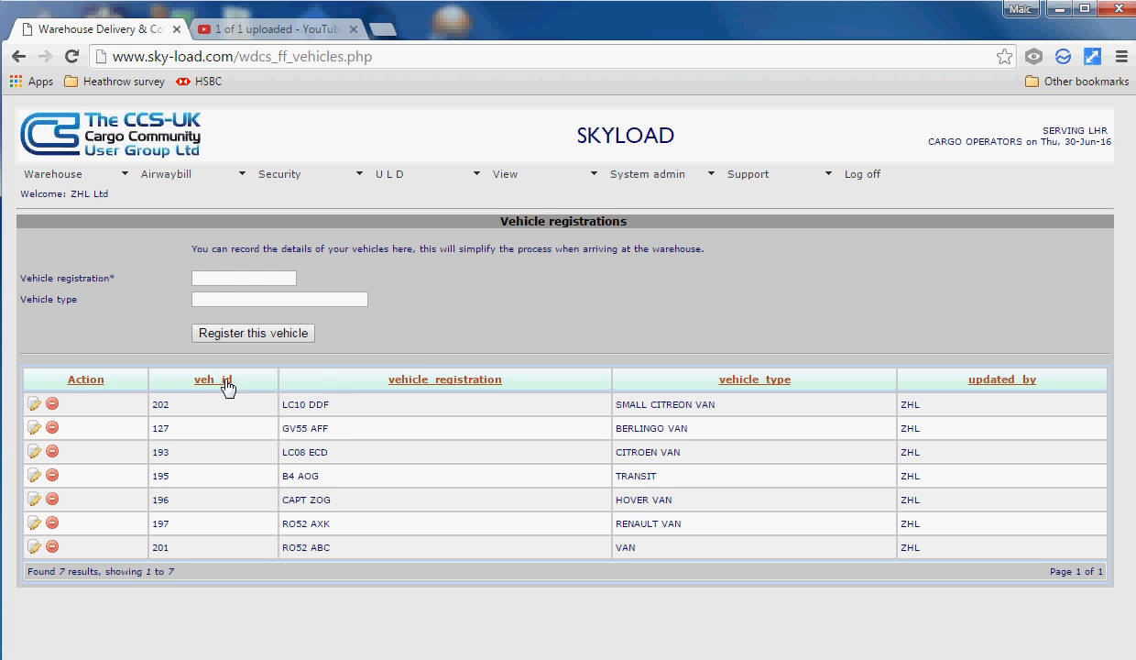
click(234, 277)
click(33, 406)
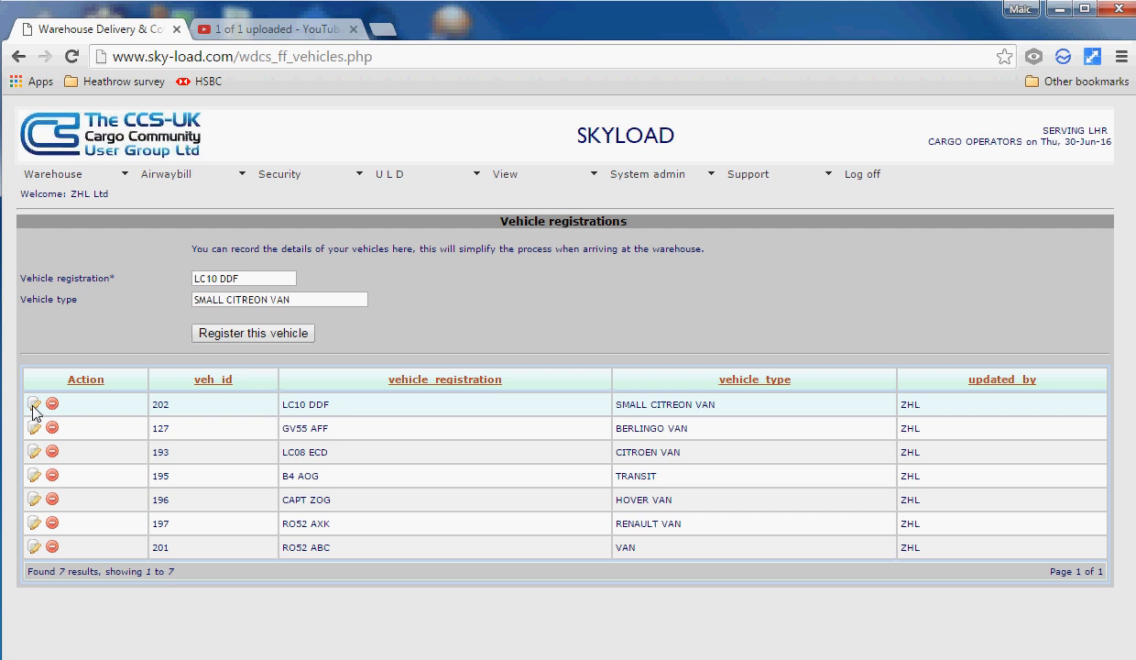
click(302, 300)
key(BackSpace)
key(BackSpace)
key(BackSpace)
text(vehicle)
click(276, 336)
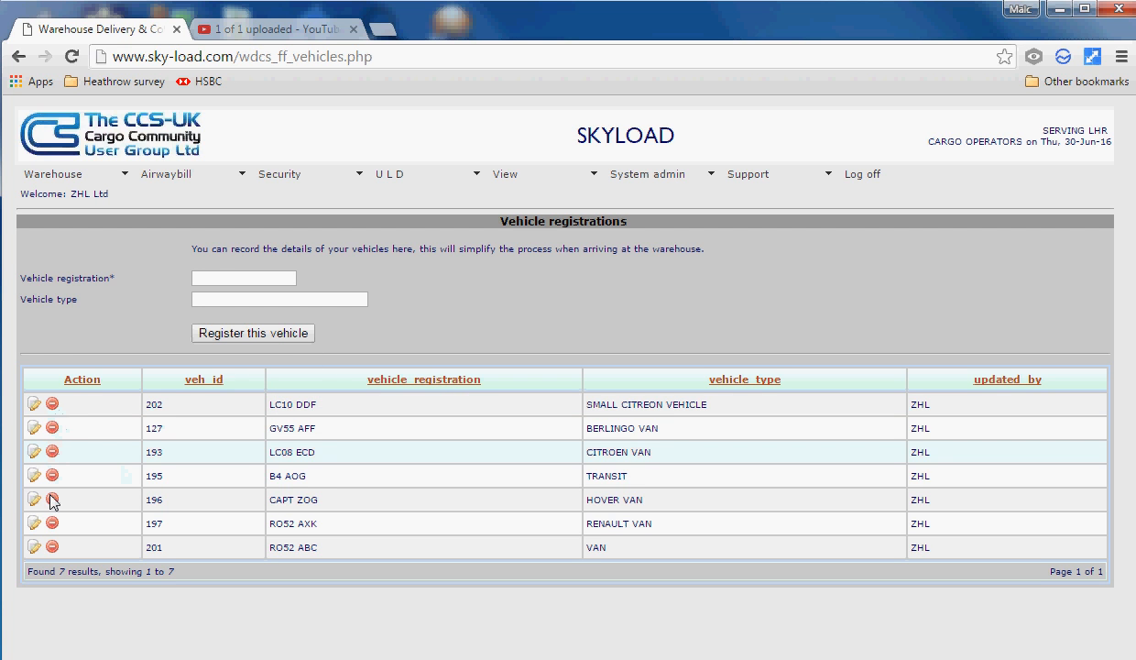
Delete vehicle 201 (RO52 ABC) and confirm its removal
click(52, 547)
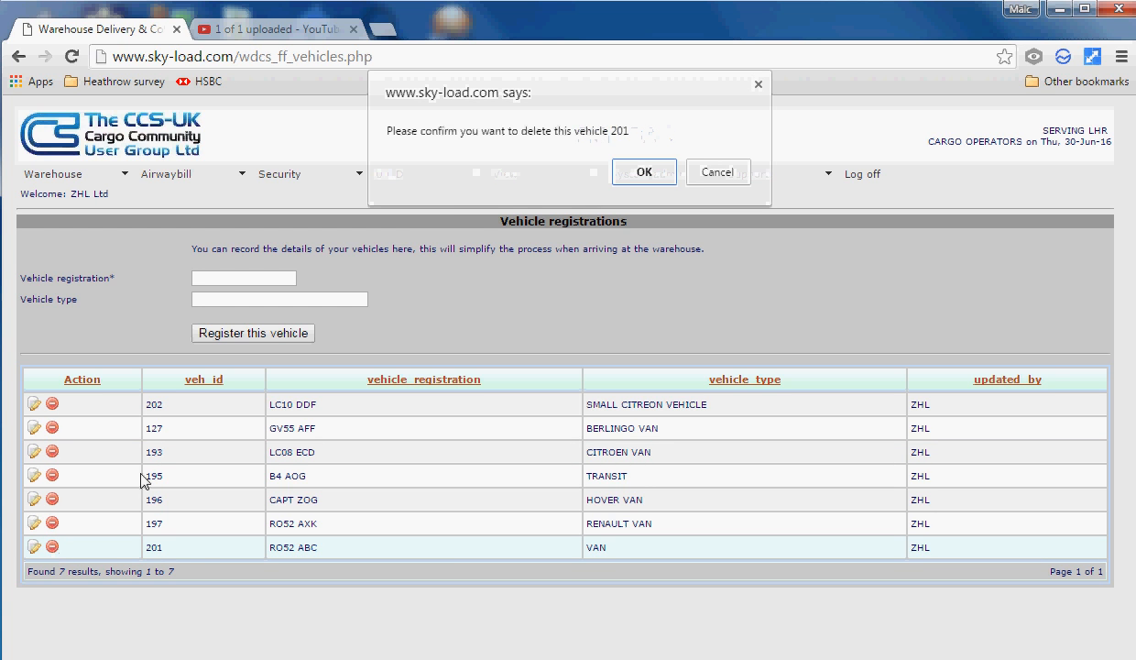
click(643, 173)
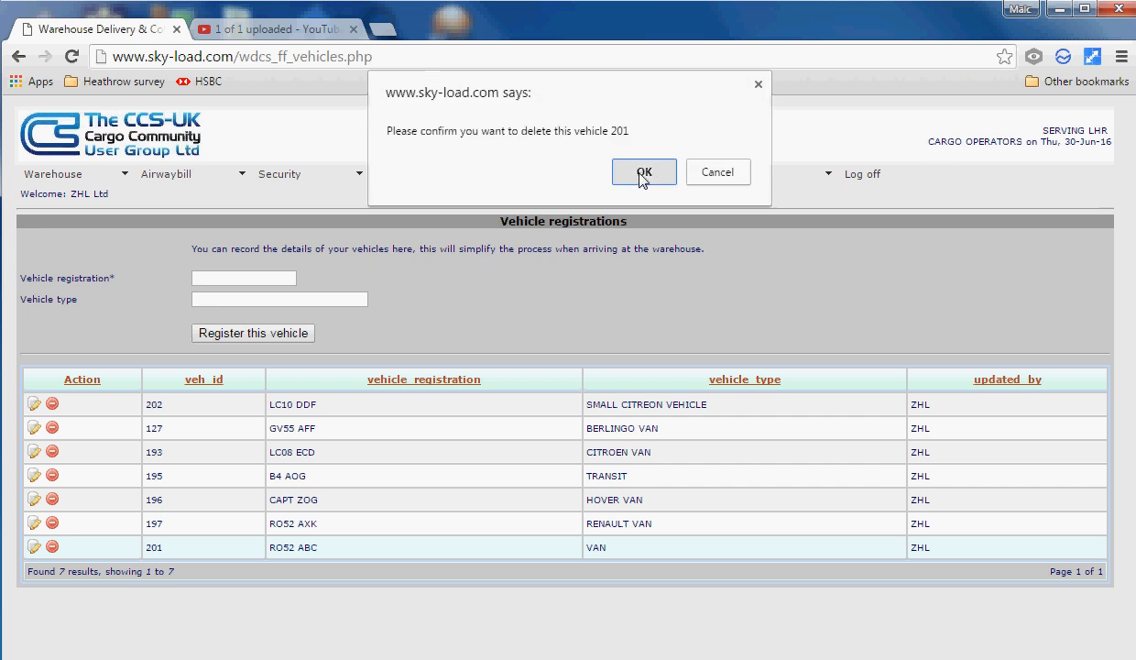
click(713, 231)
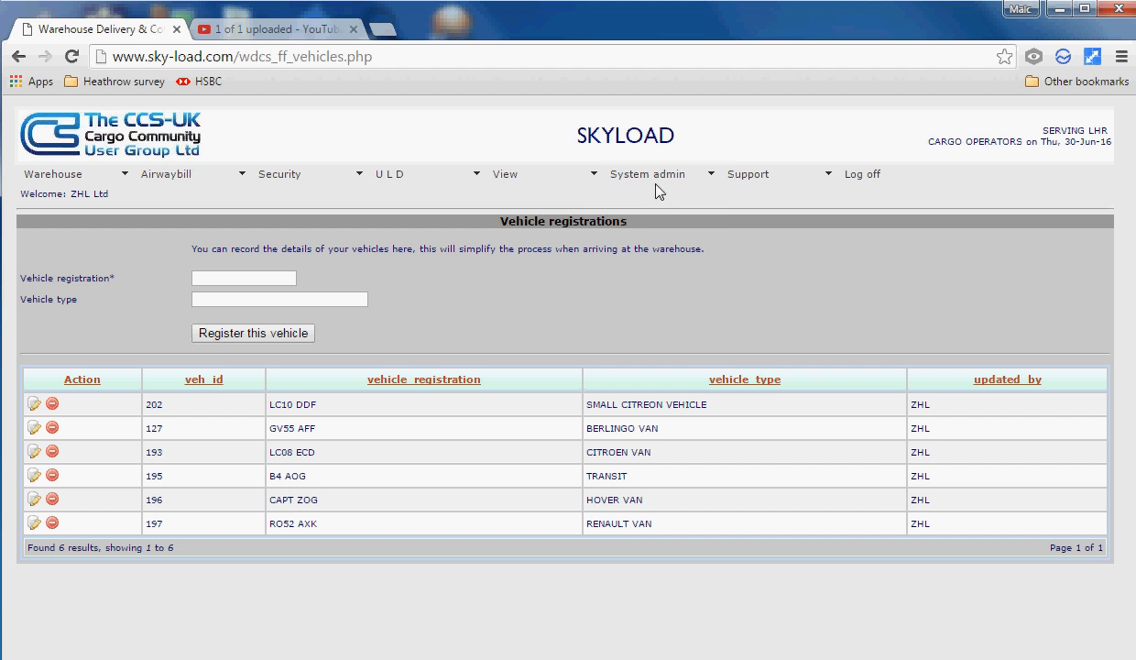
On the Drivers page, register a new driver with their name, licence ID and cell phone number
mouse_move(659, 194)
click(653, 270)
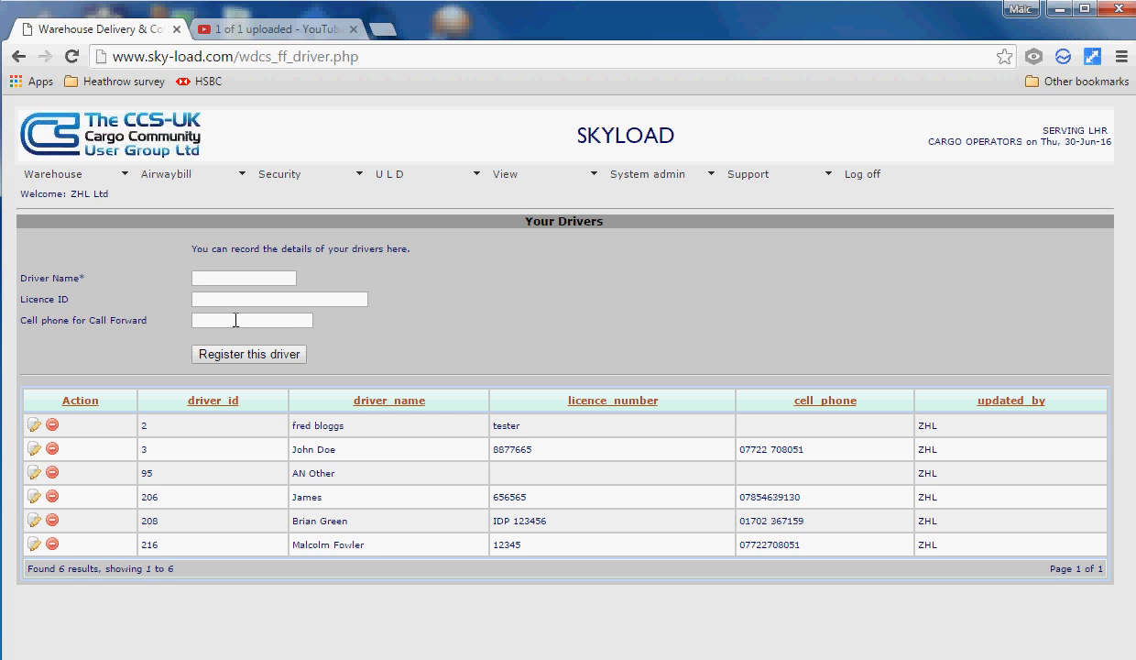
click(239, 278)
key(Tab)
key(Tab)
click(271, 355)
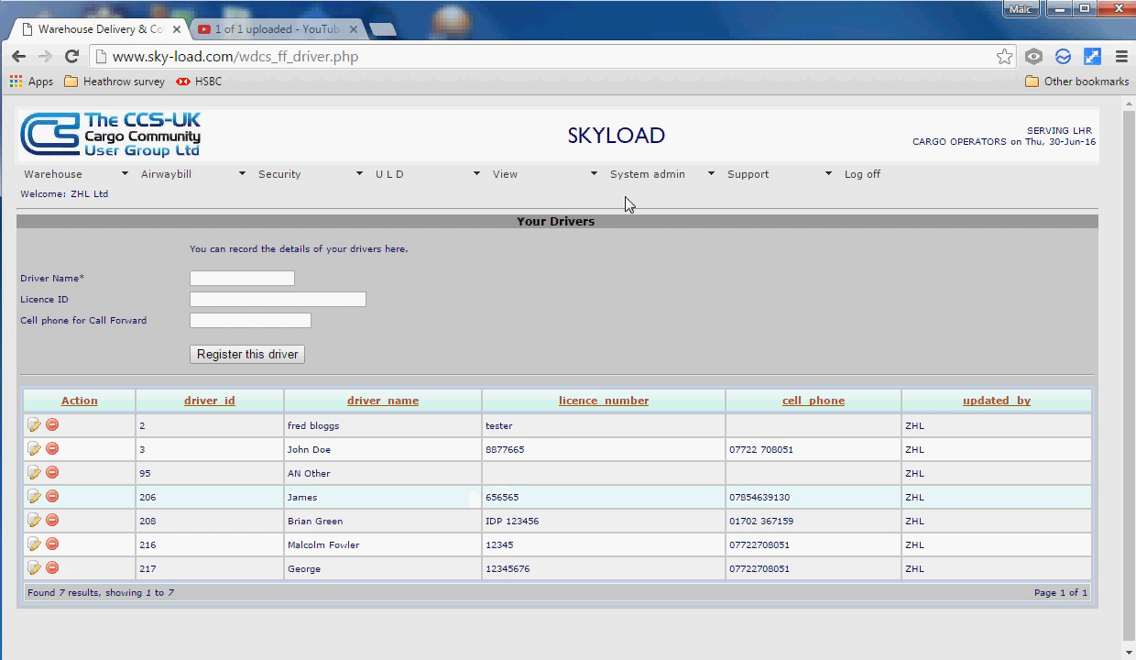
In the eCSD transmission table, reload airline prefix 001 and re-register it with its email addresses
click(644, 183)
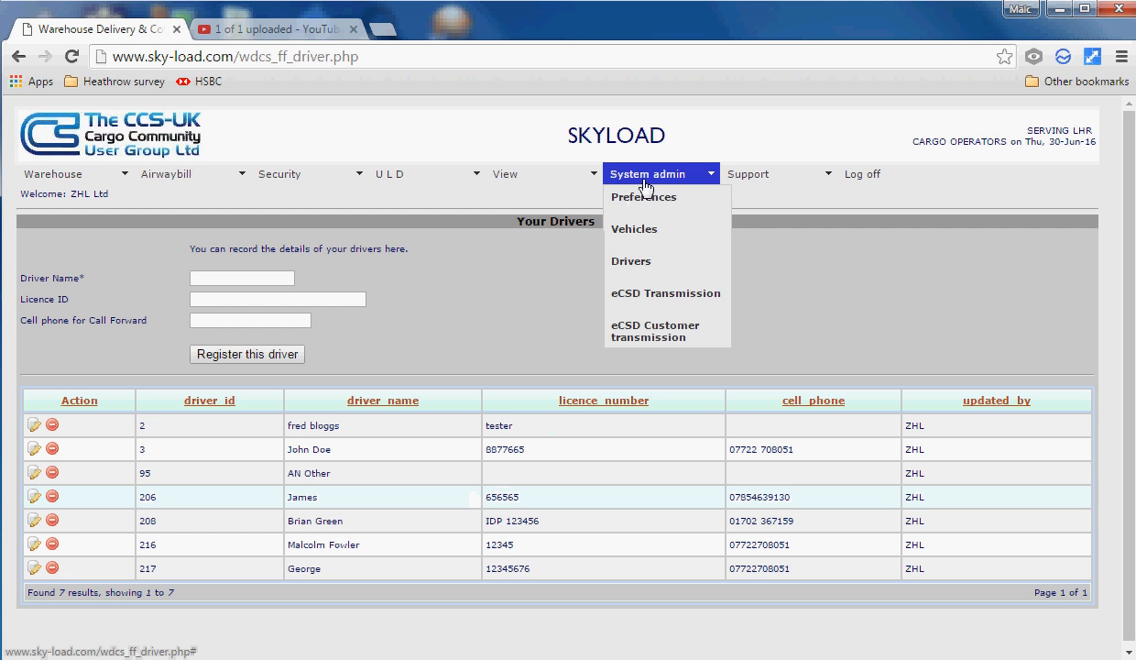
click(659, 302)
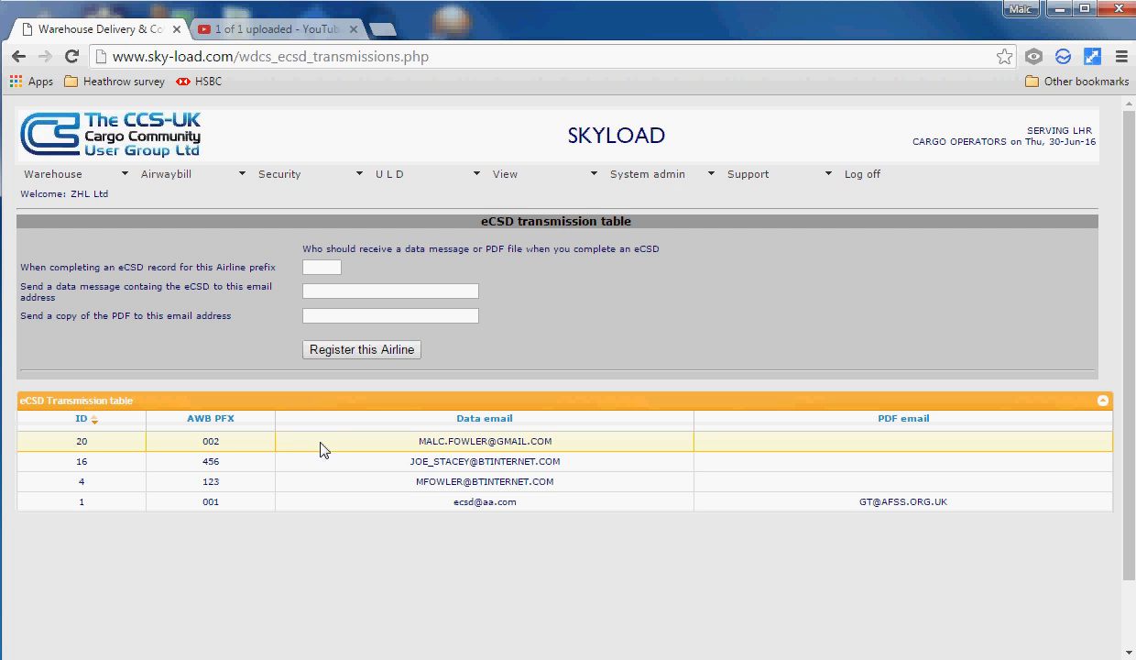
click(323, 267)
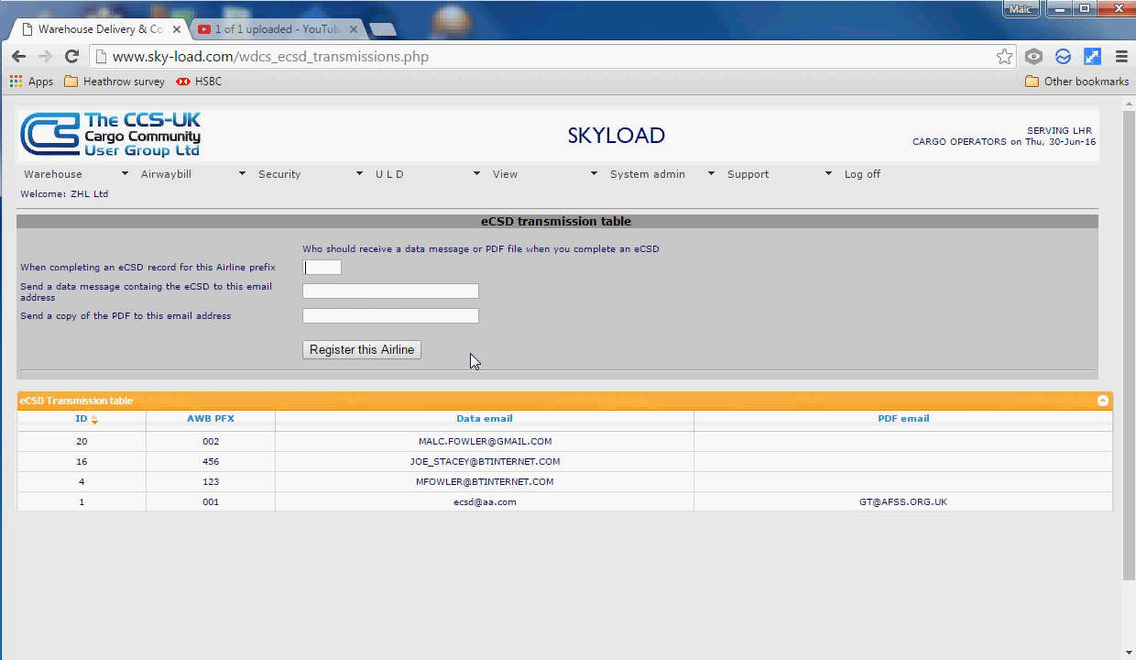
click(358, 295)
click(427, 506)
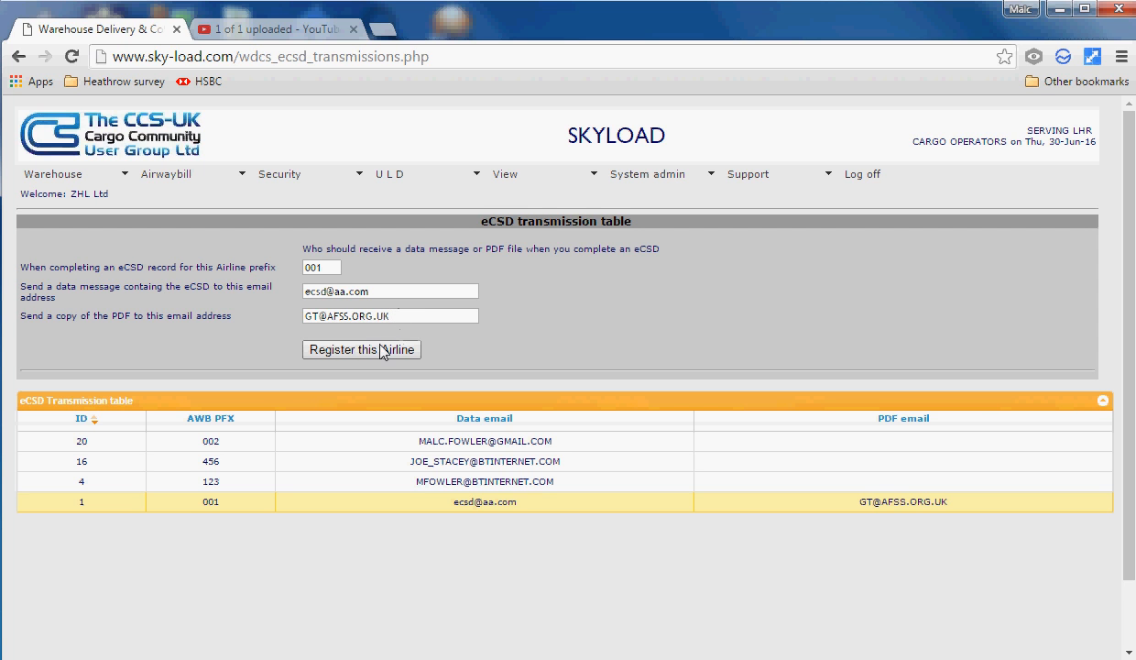
click(376, 349)
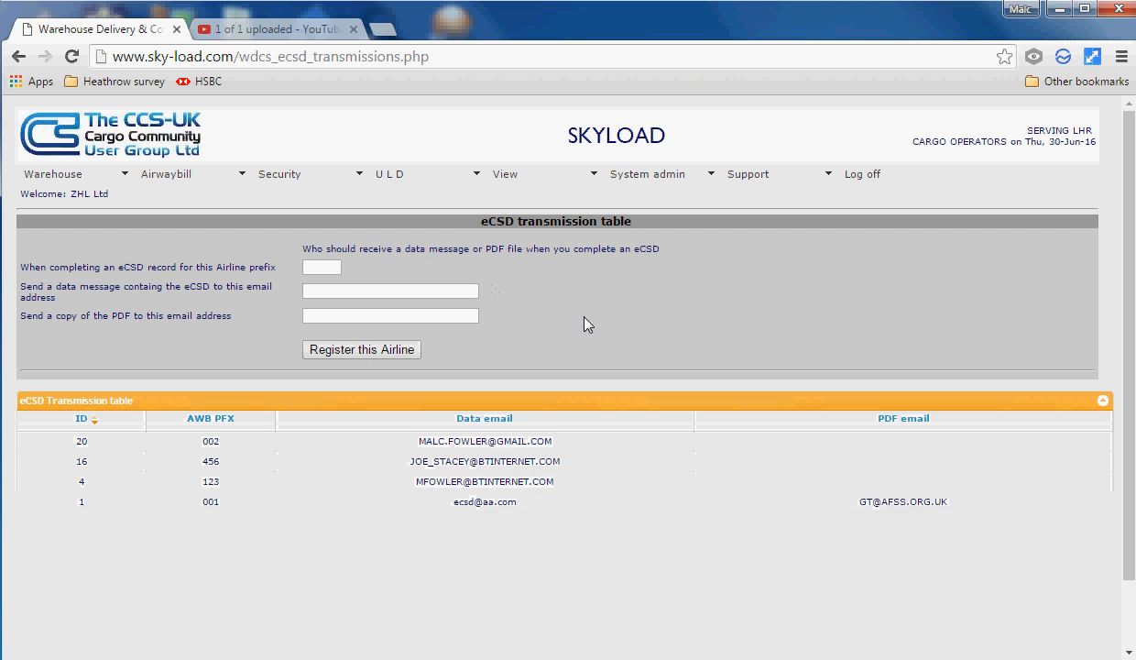
click(655, 176)
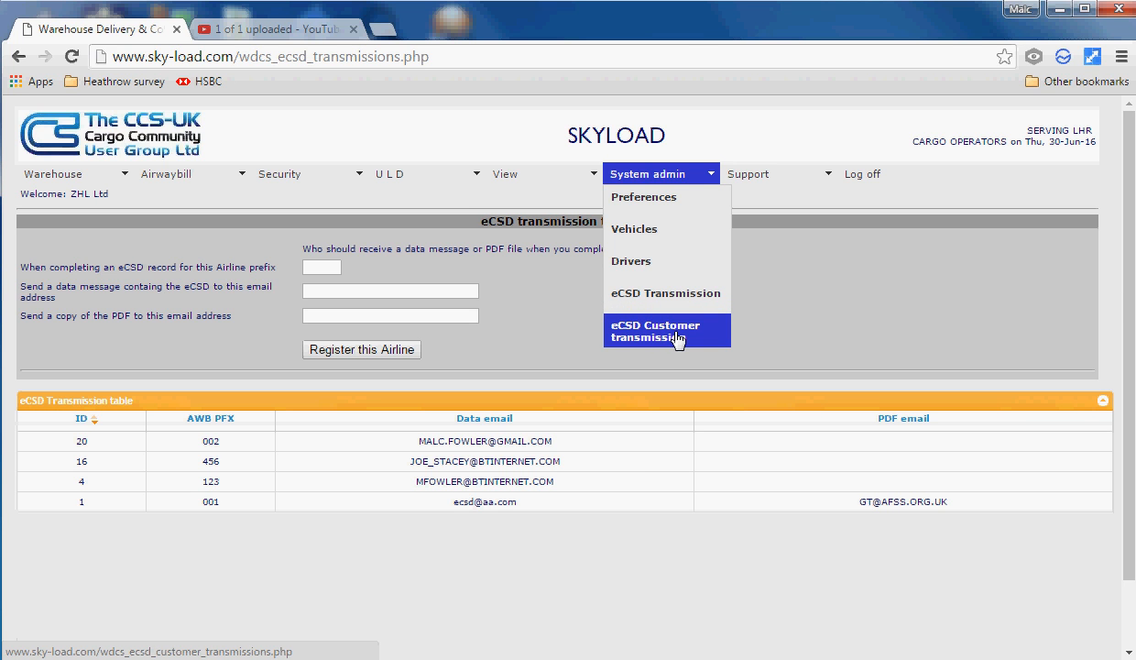
Rename customer ABC Couriers to 'ABC Couriers Ltd' and tick Send email immediately
click(678, 339)
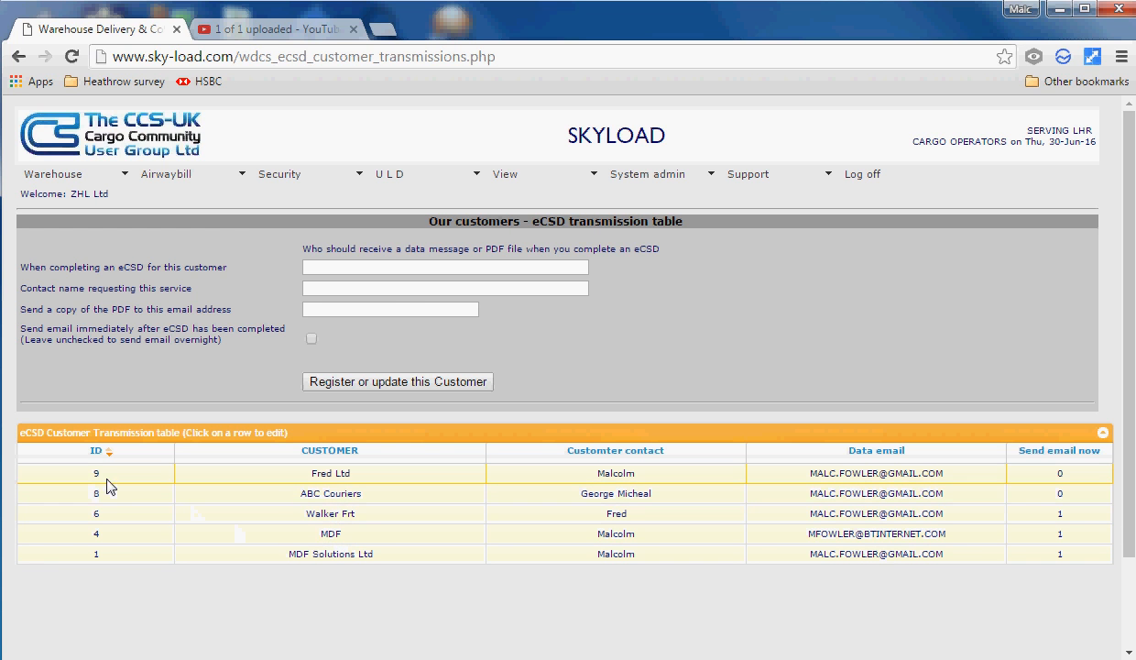
click(347, 499)
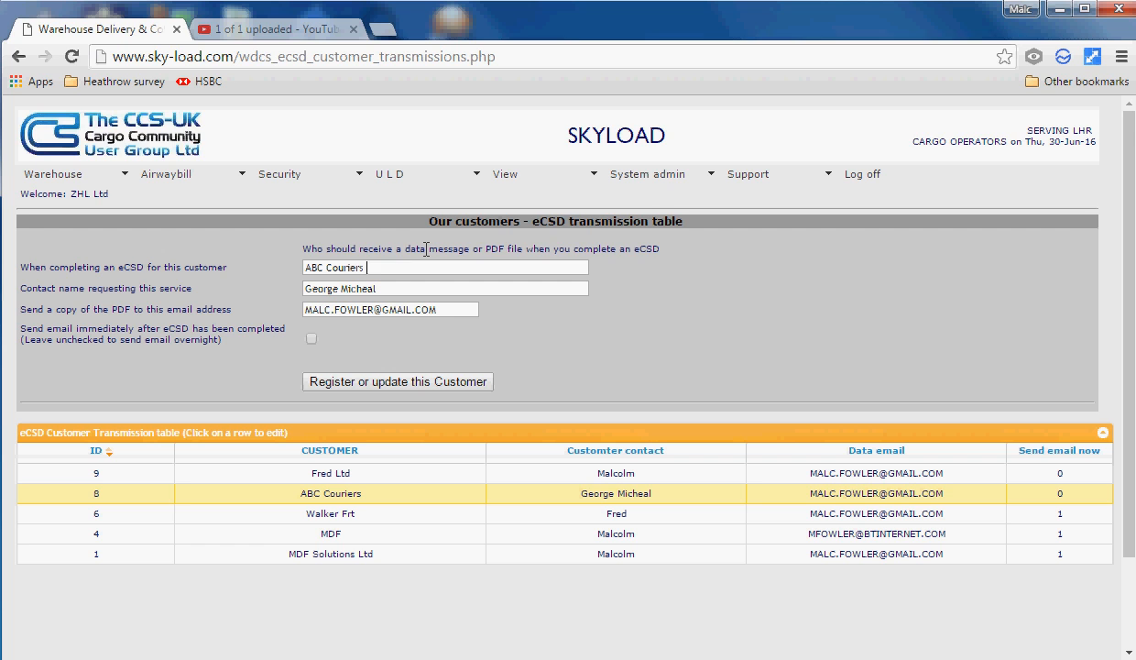
text(LTD)
key(BackSpace)
key(BackSpace)
key(BackSpace)
text(Ltd)
drag(381, 267, 300, 267)
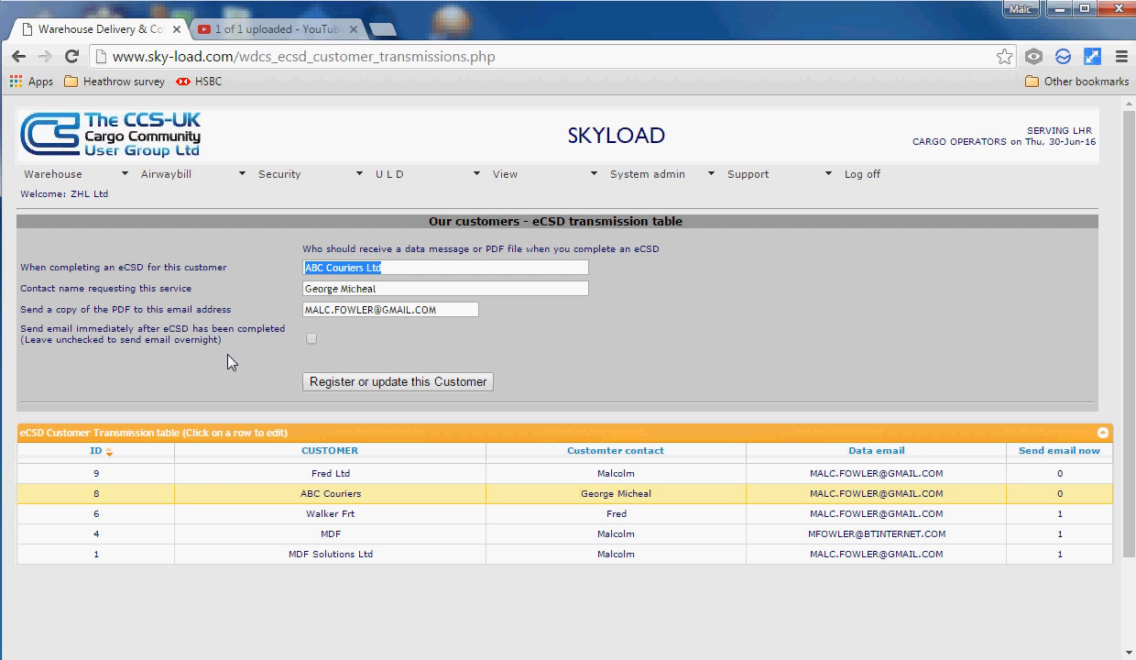
click(312, 345)
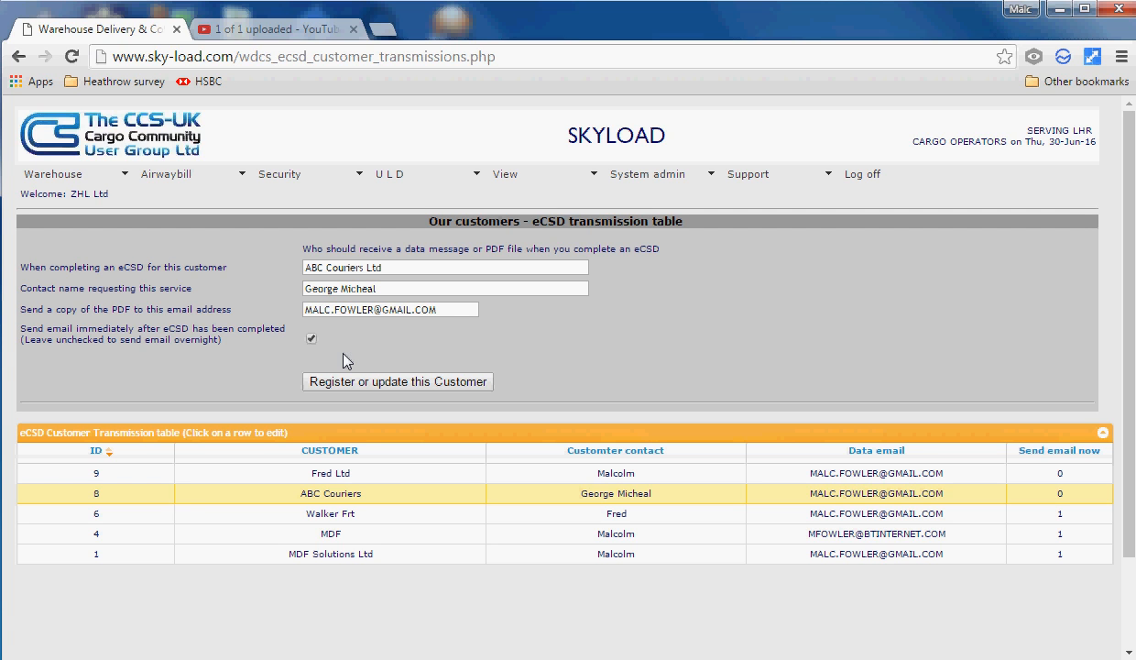
click(311, 338)
click(311, 338)
Register the updated ABC Couriers Ltd customer entry as ID 19
click(388, 382)
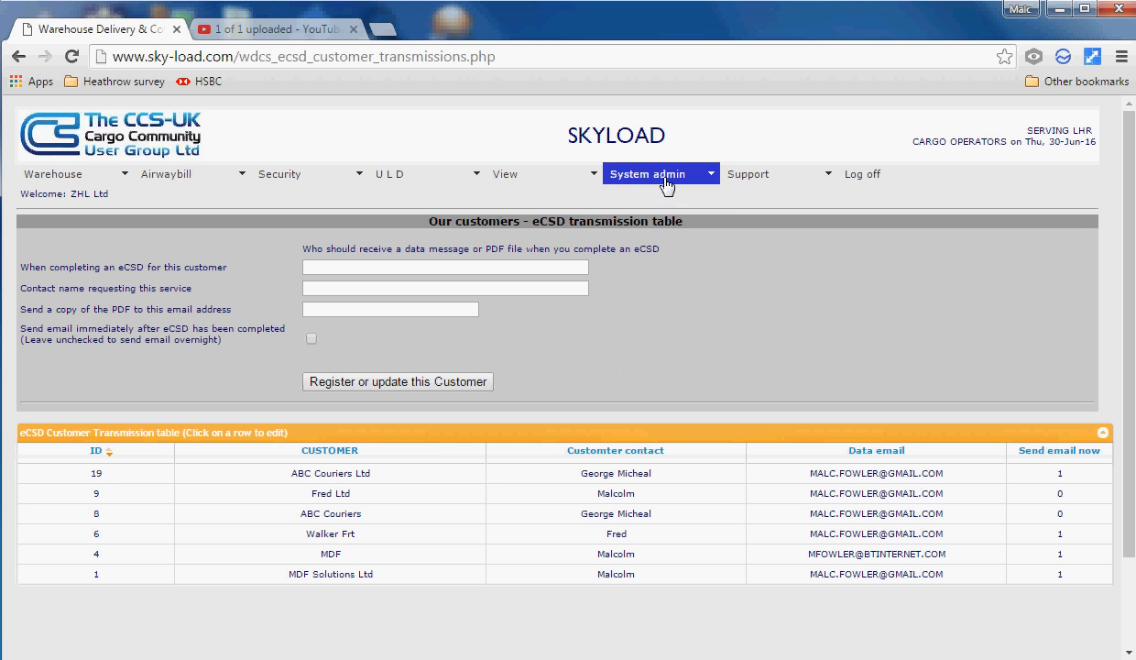
mouse_move(664, 184)
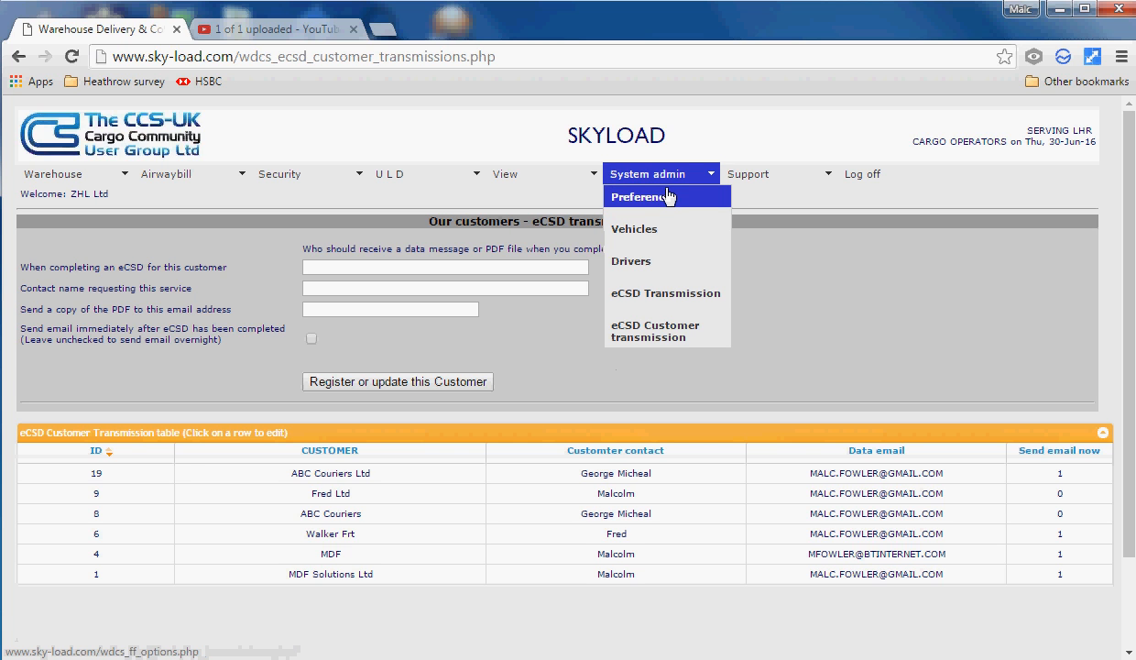